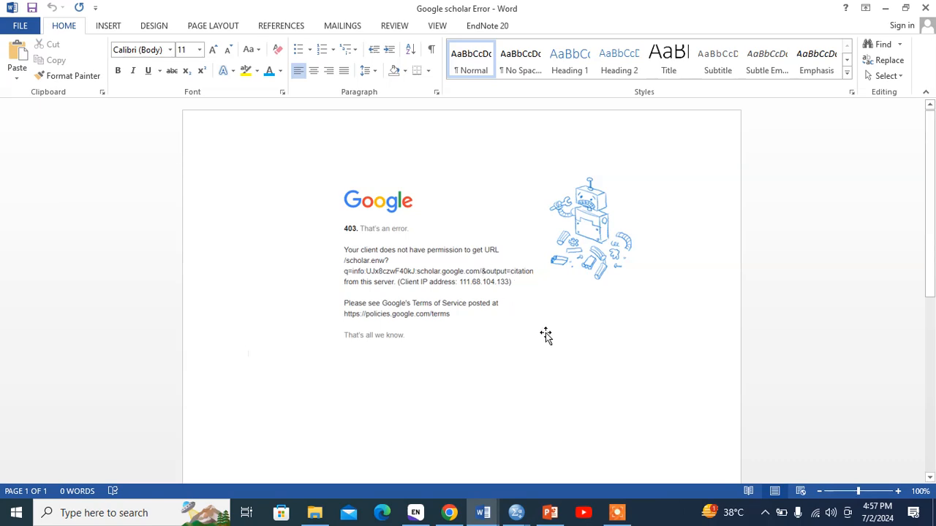
Step: Switch to Chrome and search Google Scholar for "Mass media in Pakistan: Historical evolution, challenges and prospects"
{"action": "left_click", "coordinate": [451, 513]}
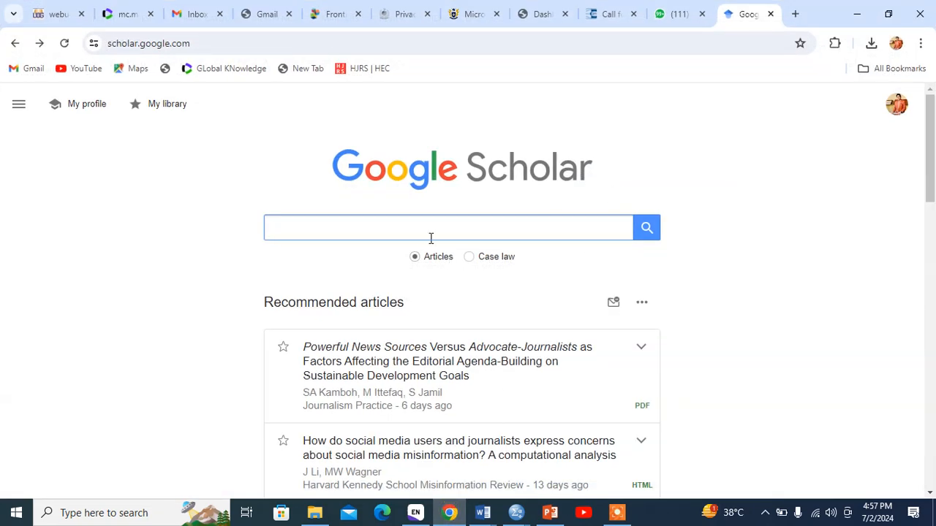
{"action": "type", "text": "mass media in Pakistan: Historical evolution, challenges and prospects"}
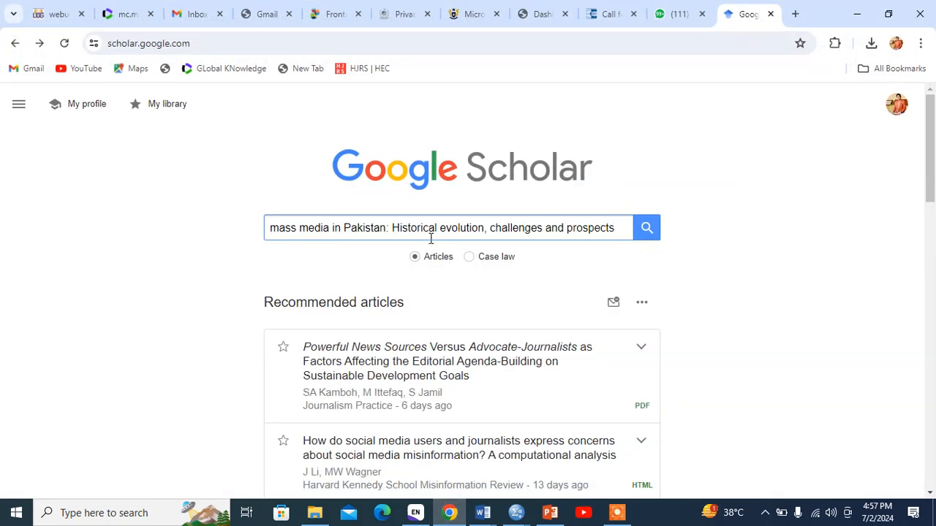
{"action": "left_click_drag", "start_coordinate": [270, 230], "coordinate": [274, 231]}
{"action": "type", "text": "M"}
{"action": "key", "text": "Return"}
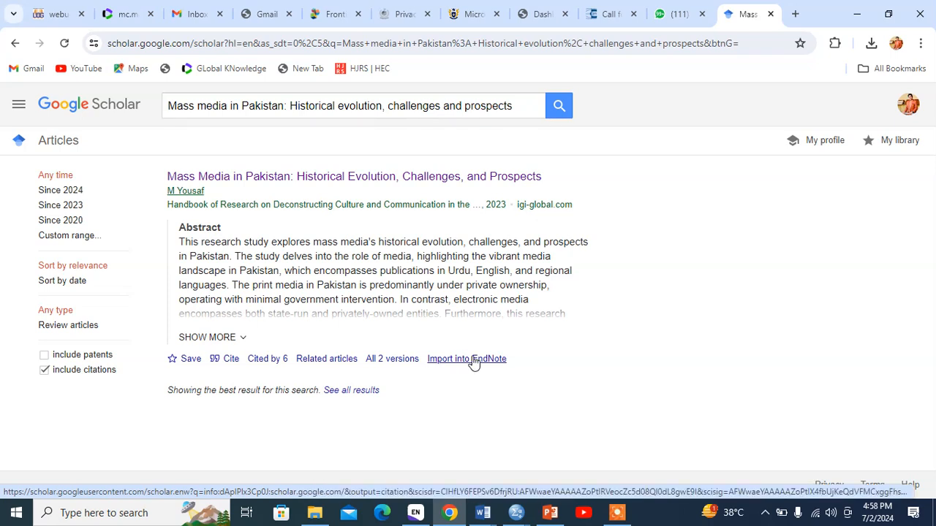
Step: Save the found article to My library without a label and open the library
{"action": "left_click", "coordinate": [191, 359]}
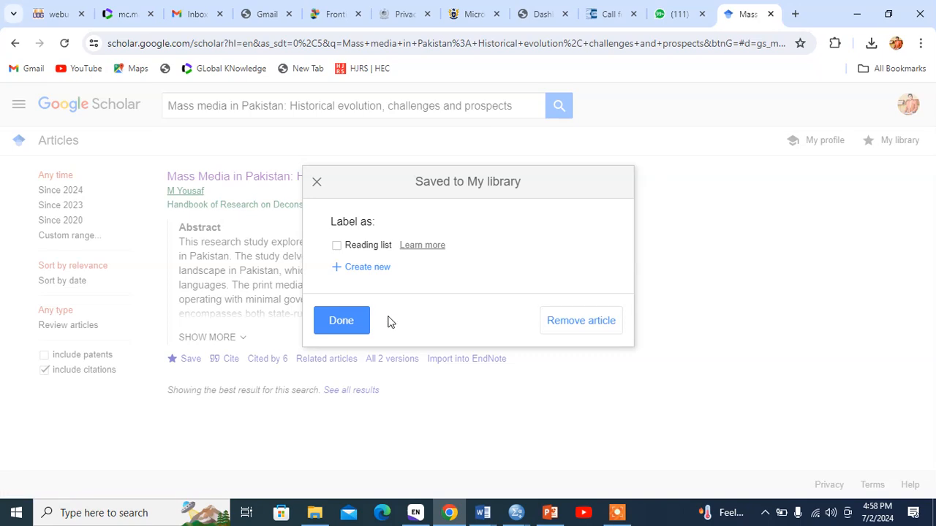
{"action": "left_click", "coordinate": [345, 326]}
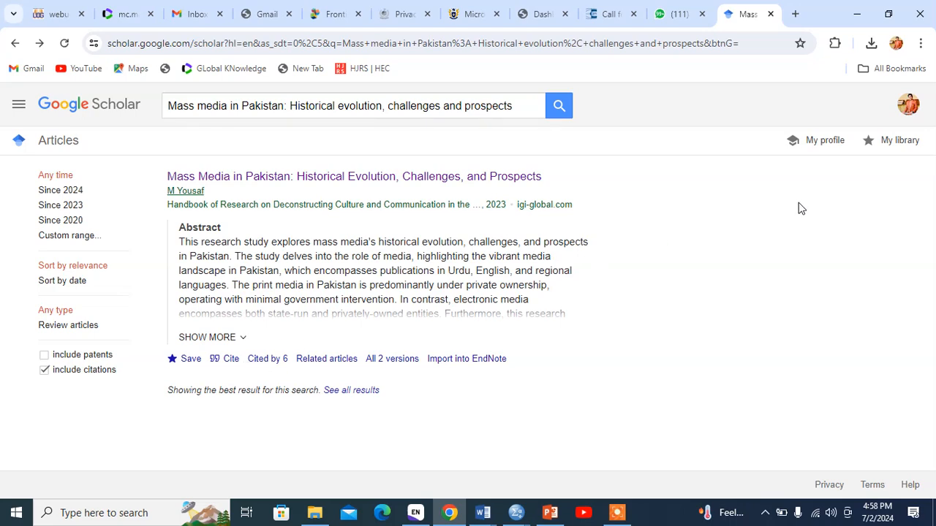
{"action": "left_click", "coordinate": [905, 143]}
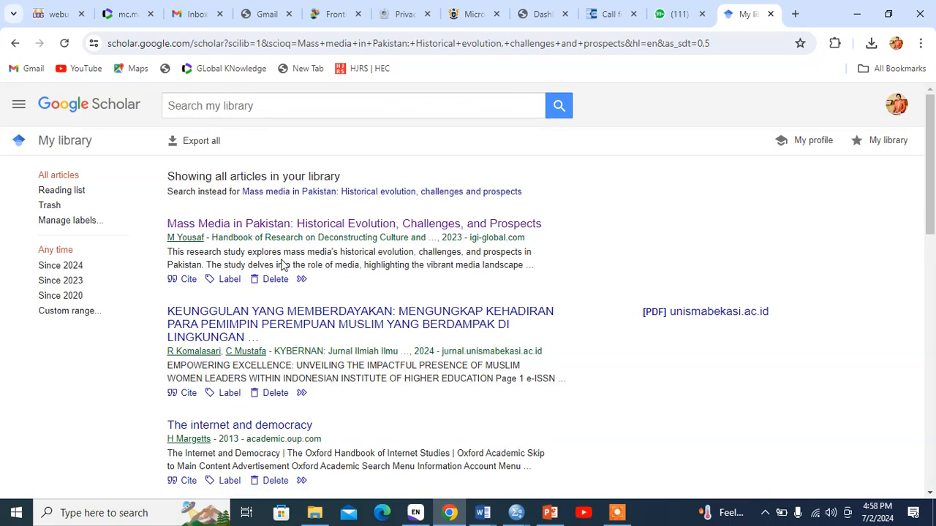
Step: Look through the saved articles and open the citation formats for "Mass Media in Pakistan: Historical Evolution, Challenges, and Prospects"
{"action": "scroll", "coordinate": [283, 264], "scroll_direction": "down", "scroll_amount": 10}
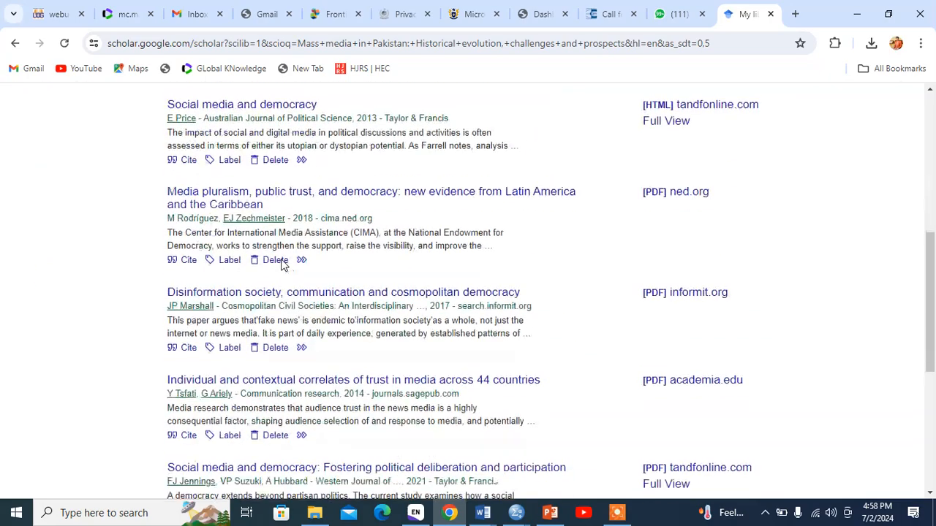
{"action": "scroll", "coordinate": [283, 269], "scroll_direction": "up", "scroll_amount": 6}
{"action": "scroll", "coordinate": [283, 270], "scroll_direction": "down", "scroll_amount": 5}
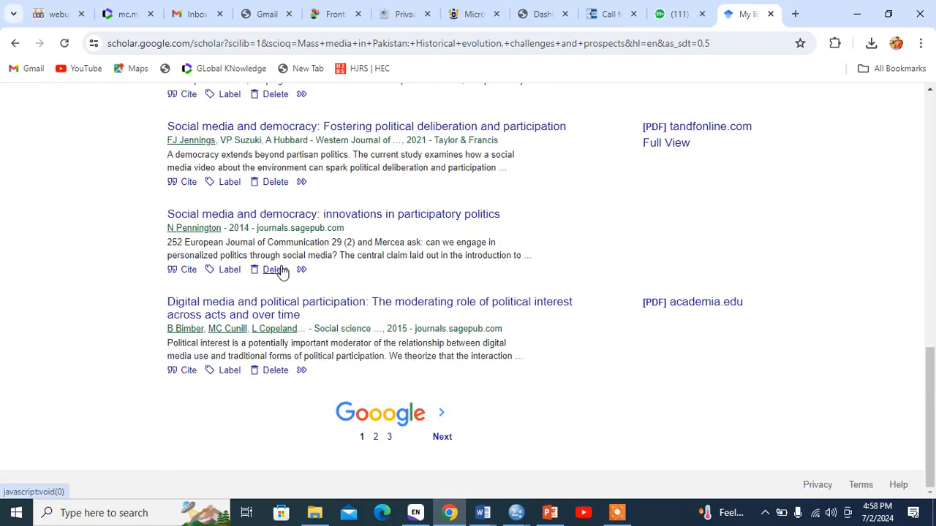
{"action": "scroll", "coordinate": [283, 271], "scroll_direction": "up", "scroll_amount": 10}
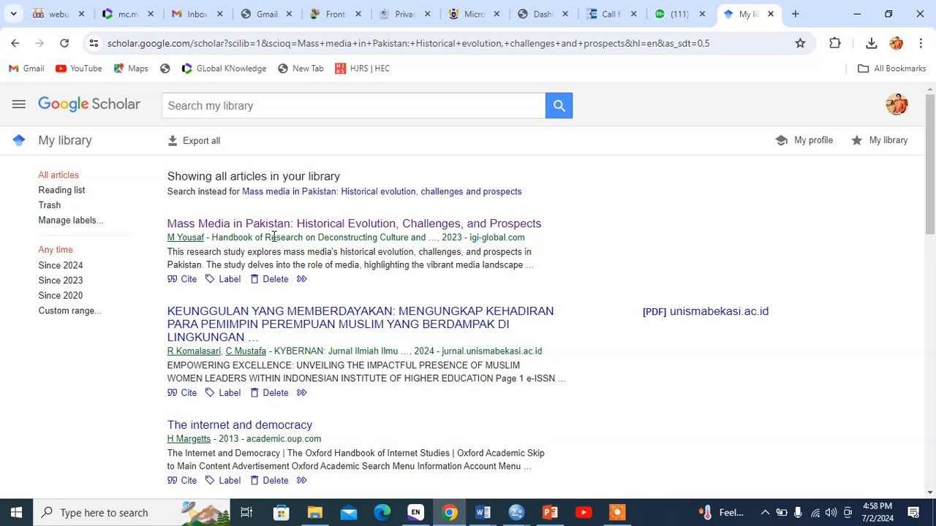
{"action": "left_click", "coordinate": [186, 282]}
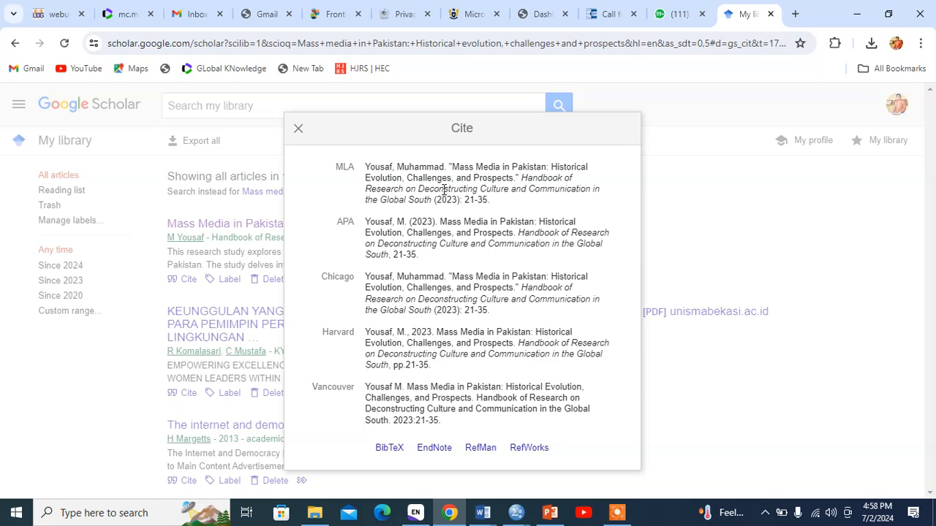
{"action": "triple_click", "coordinate": [427, 230]}
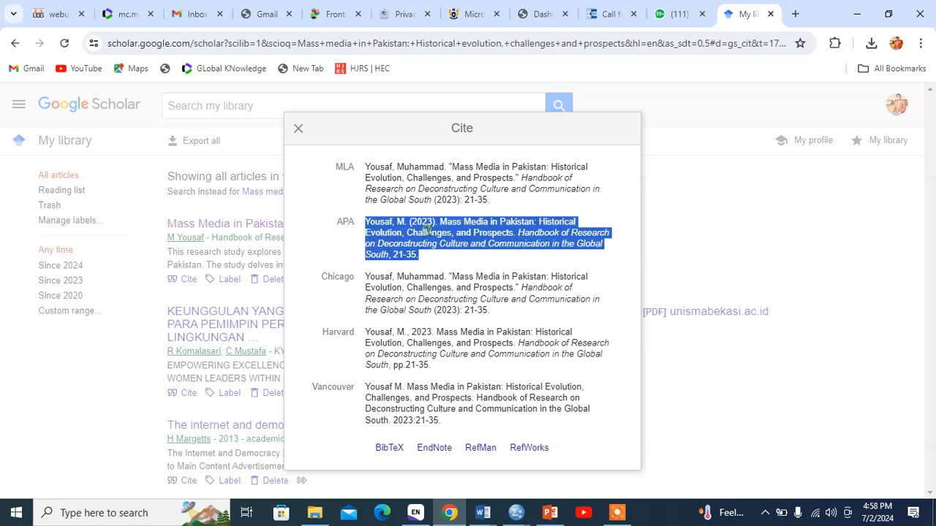
{"action": "right_click", "coordinate": [428, 232]}
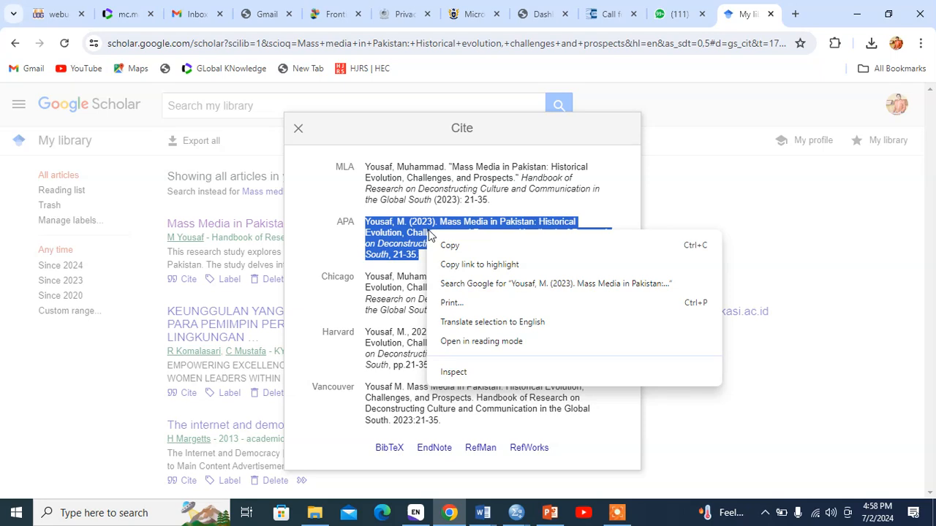
{"action": "left_click", "coordinate": [413, 244]}
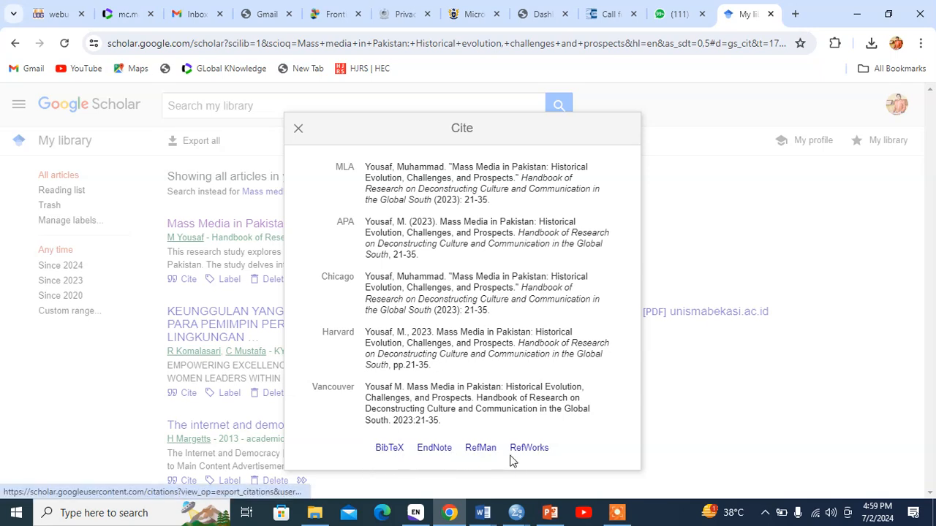
Step: Export the article's citation in EndNote format and open the downloaded citations (22).enw file in EndNote
{"action": "left_click", "coordinate": [446, 449]}
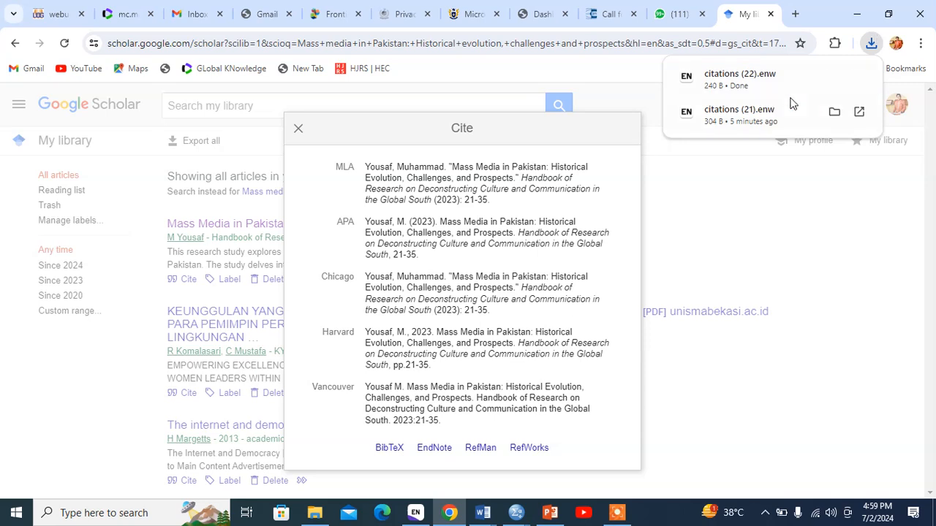
{"action": "left_click", "coordinate": [748, 83]}
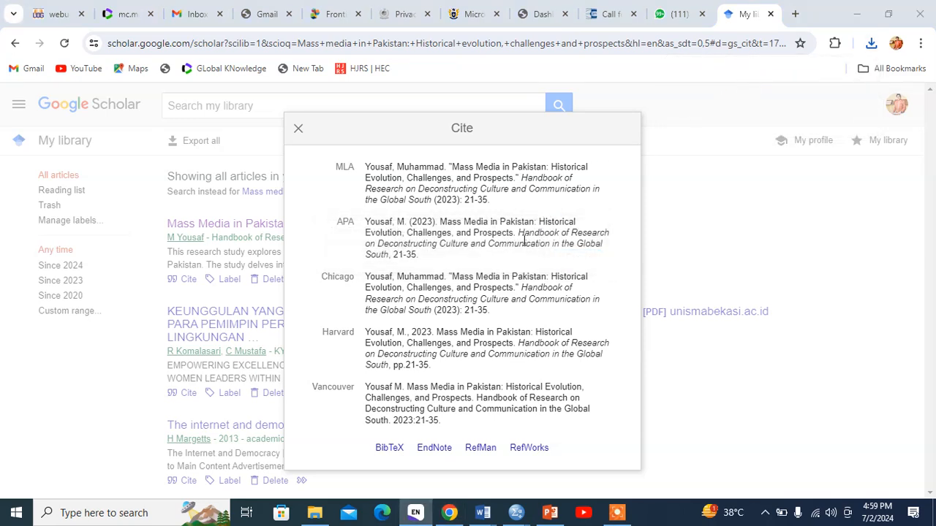
{"action": "left_click", "coordinate": [416, 511]}
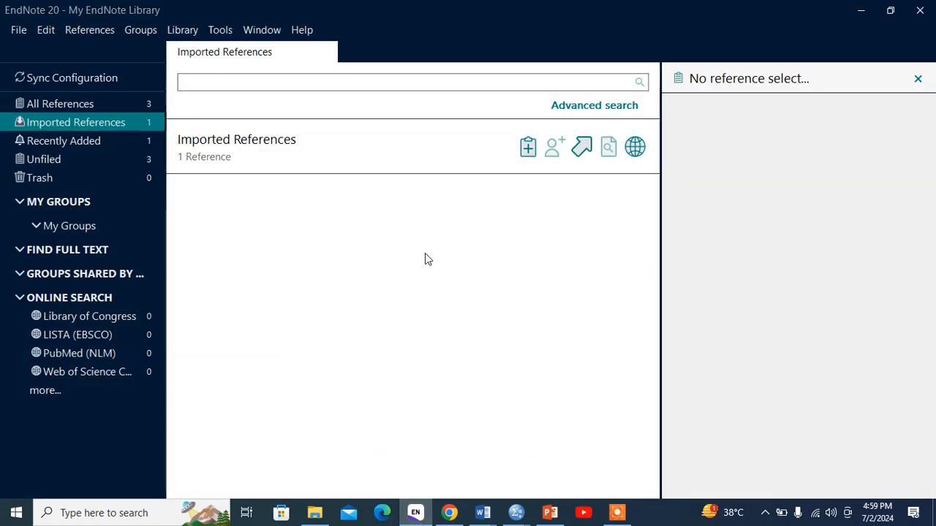
Step: Check the All References, Imported References, Recently Added and Unfiled groups for the imported article
{"action": "left_click", "coordinate": [119, 102]}
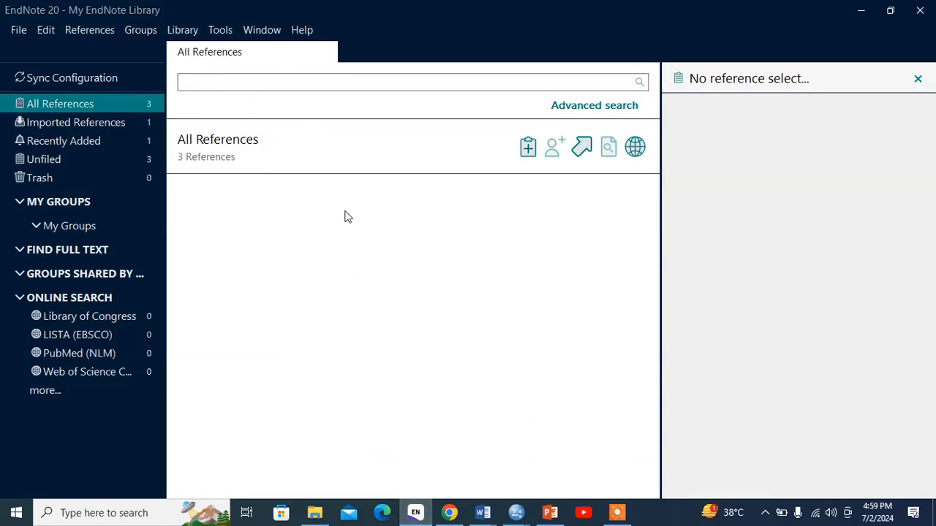
{"action": "left_click", "coordinate": [120, 125]}
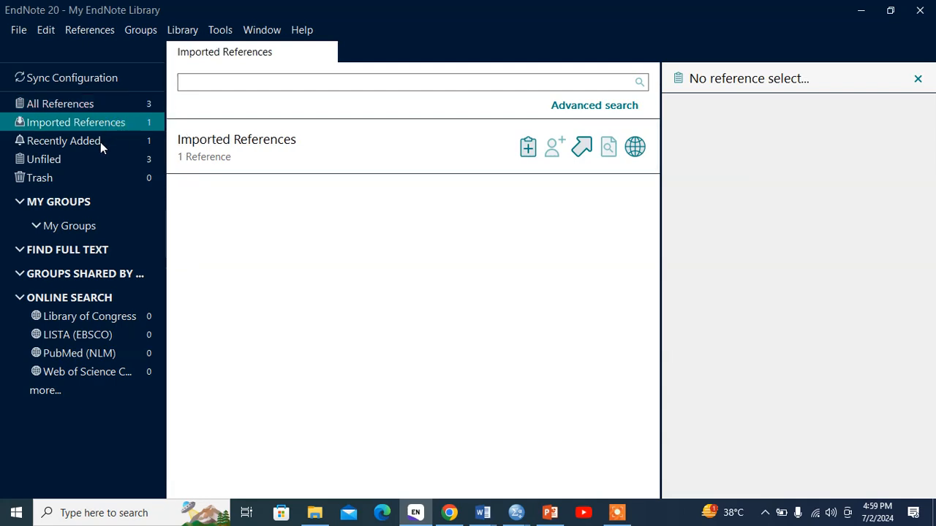
{"action": "left_click", "coordinate": [100, 142]}
{"action": "left_click", "coordinate": [110, 104]}
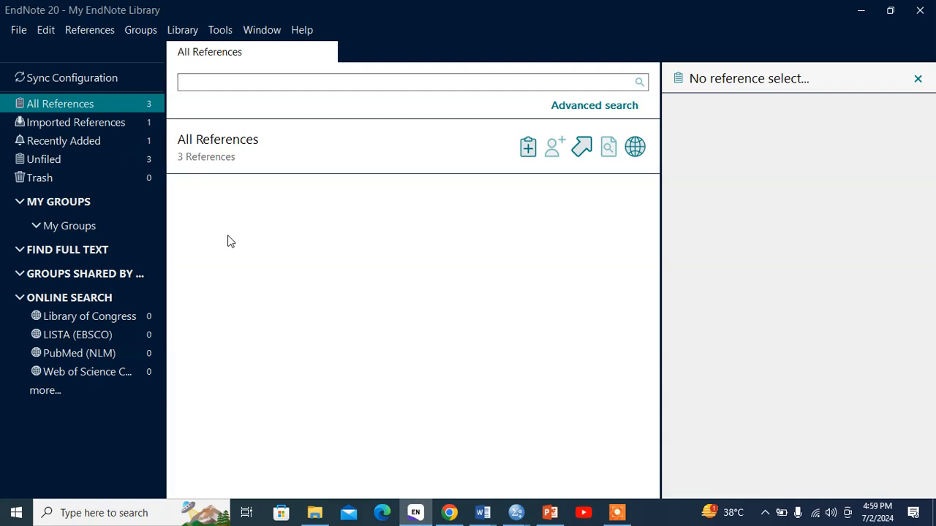
{"action": "left_click", "coordinate": [79, 157]}
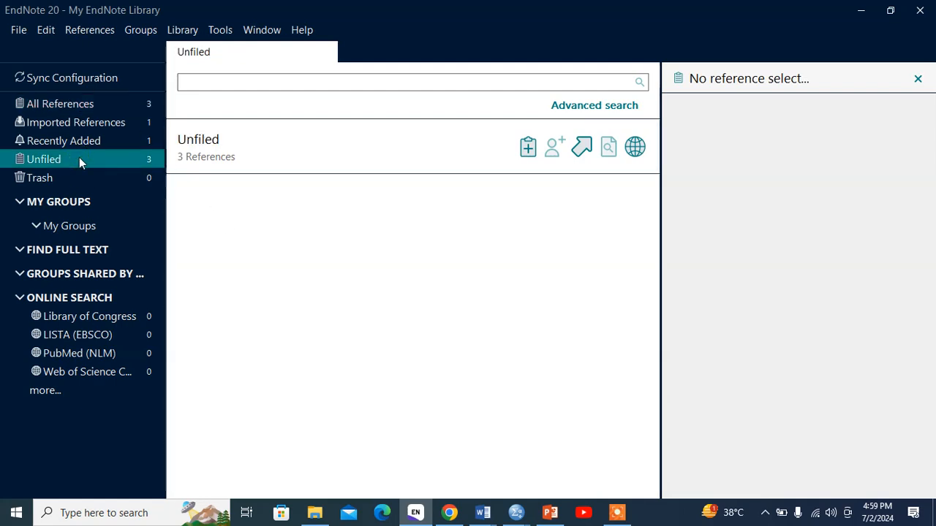
{"action": "left_click", "coordinate": [87, 142]}
{"action": "left_click", "coordinate": [101, 122]}
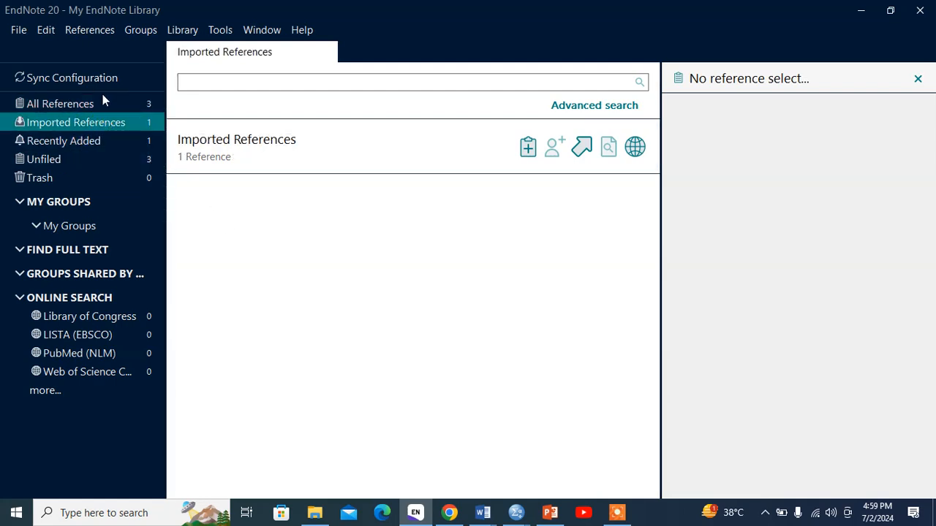
{"action": "left_click", "coordinate": [88, 103]}
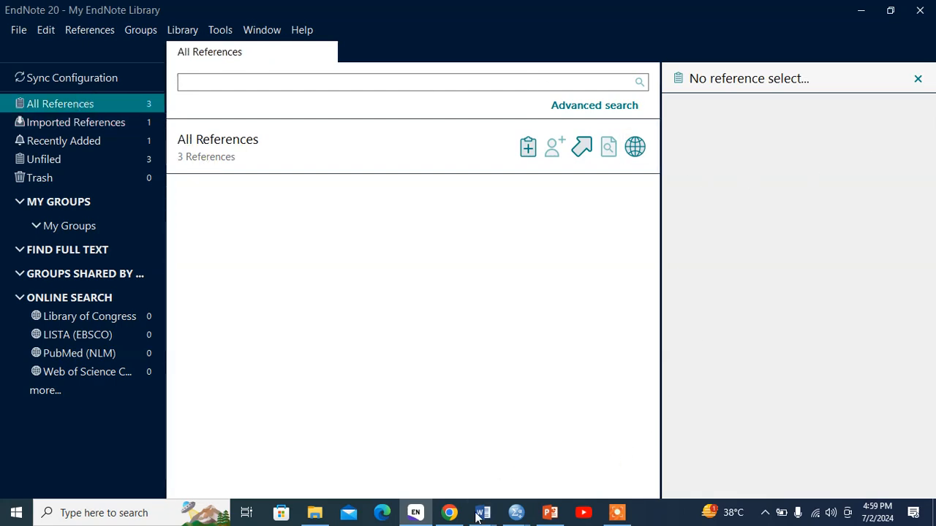
Step: Return to Chrome, open the downloaded citation file again, and select the "News Media Exposure" article among all references in EndNote
{"action": "left_click", "coordinate": [450, 513]}
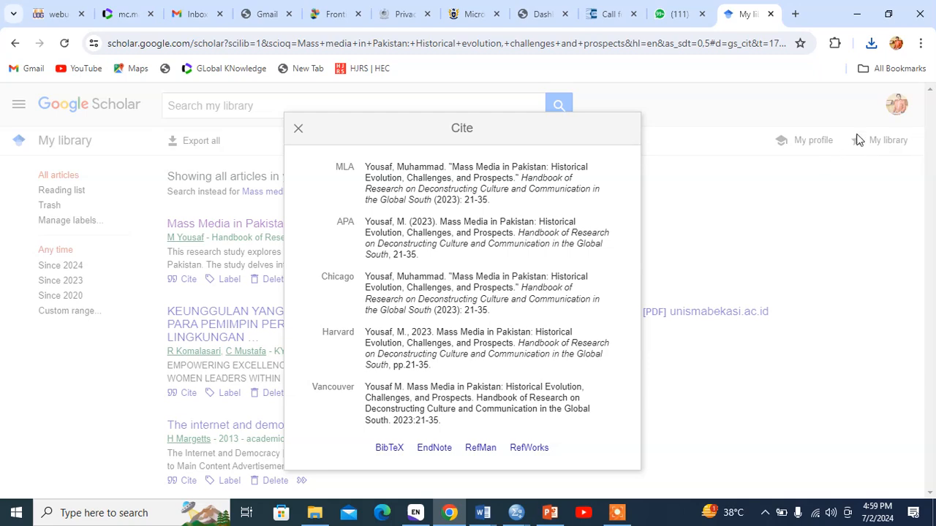
{"action": "left_click", "coordinate": [871, 44]}
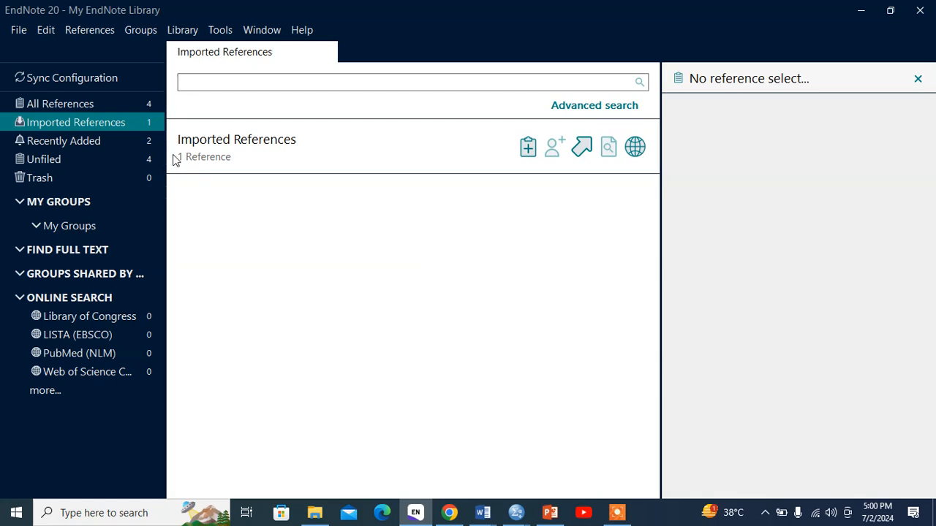
{"action": "left_click", "coordinate": [143, 99]}
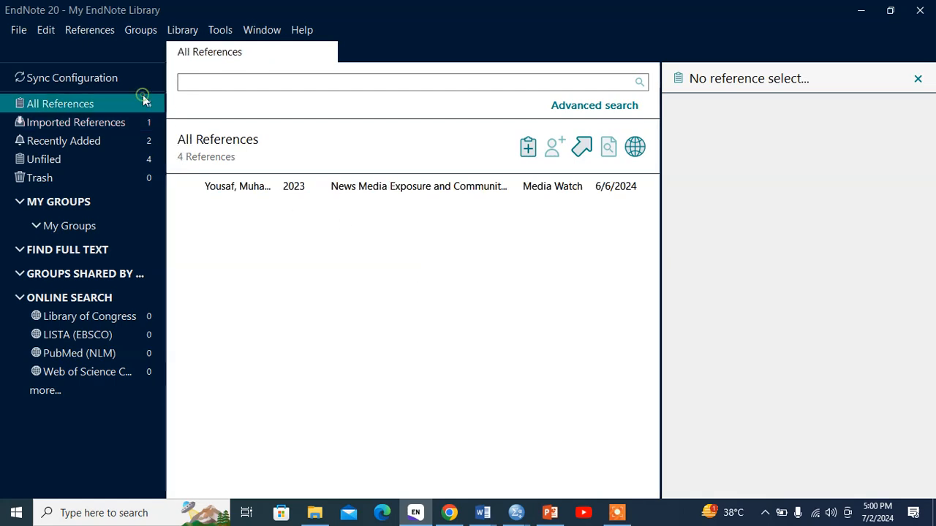
{"action": "left_click", "coordinate": [453, 188]}
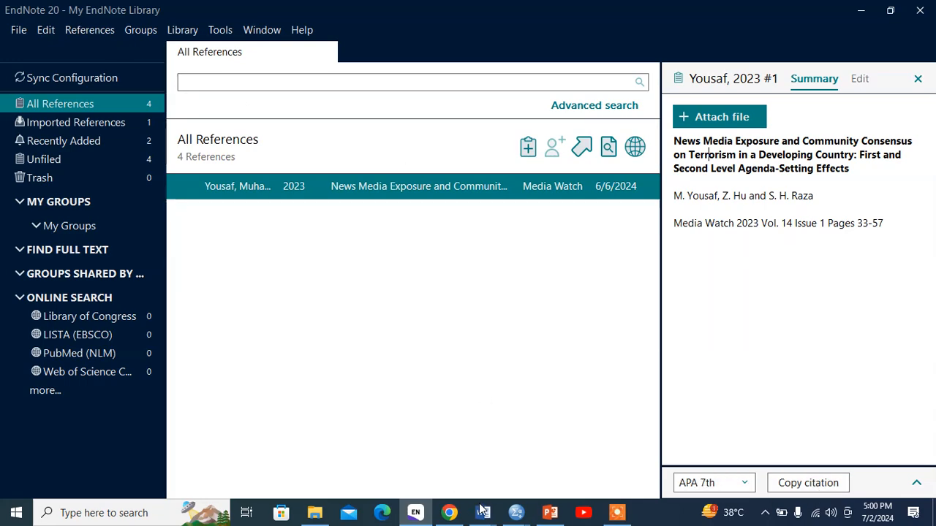
Step: Switch to the Word document "Google scholar Error" and write "Media plays a significant role in our social lives" in it
{"action": "mouse_move", "coordinate": [482, 510]}
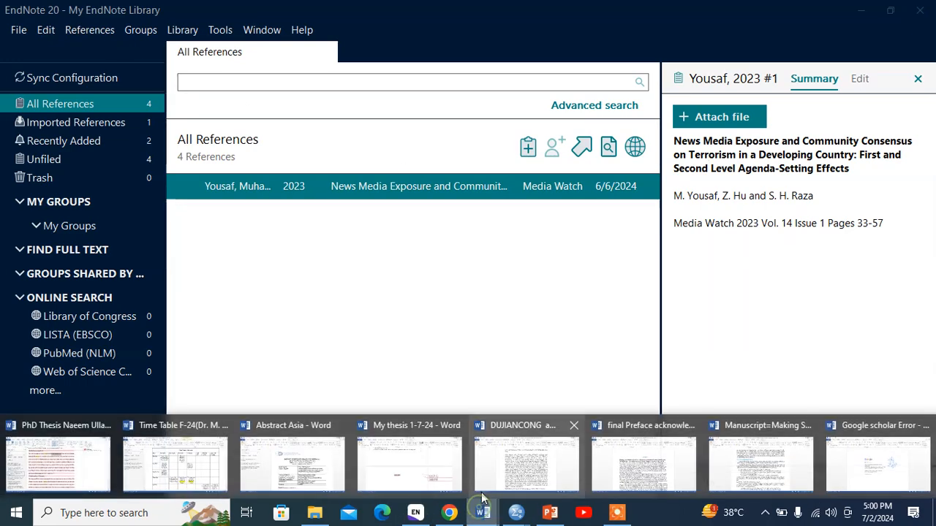
{"action": "left_click", "coordinate": [860, 453]}
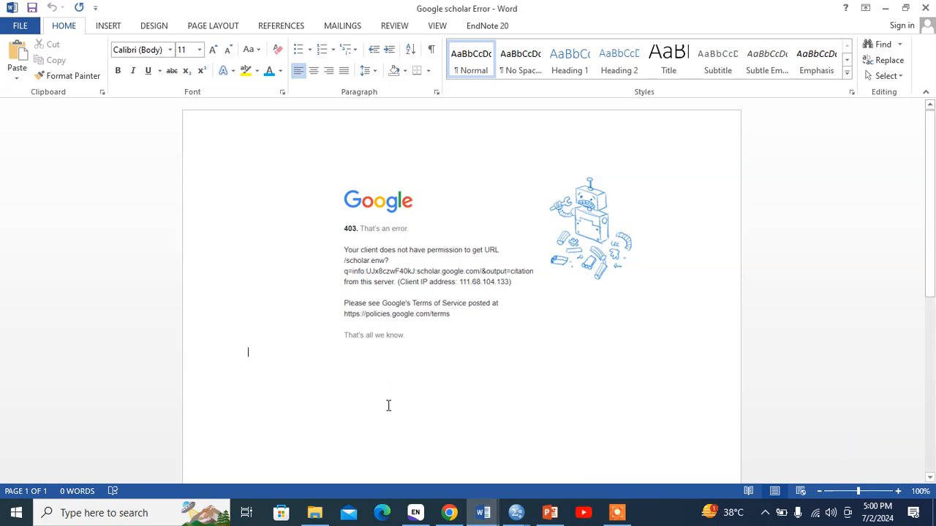
{"action": "type", "text": "Media plays a significant role in our social lives"}
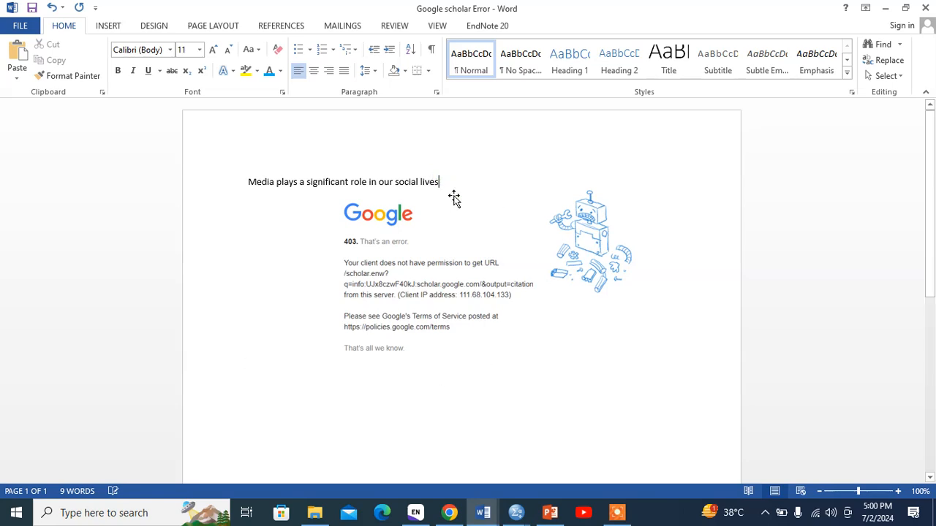
Step: Start inserting an EndNote citation after the sentence and search the library references for 2022
{"action": "left_click", "coordinate": [479, 28]}
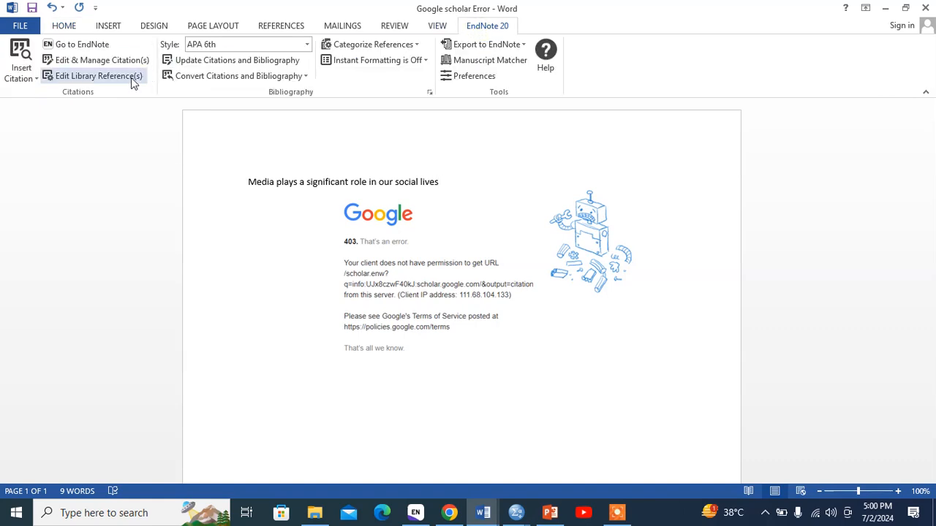
{"action": "left_click", "coordinate": [21, 74]}
{"action": "left_click", "coordinate": [64, 101]}
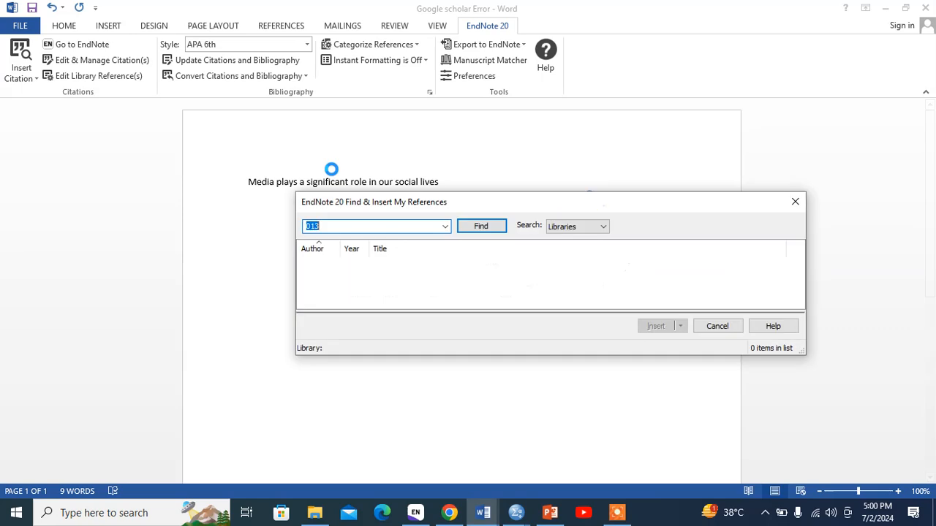
{"action": "type", "text": "2022"}
{"action": "key", "text": "Return"}
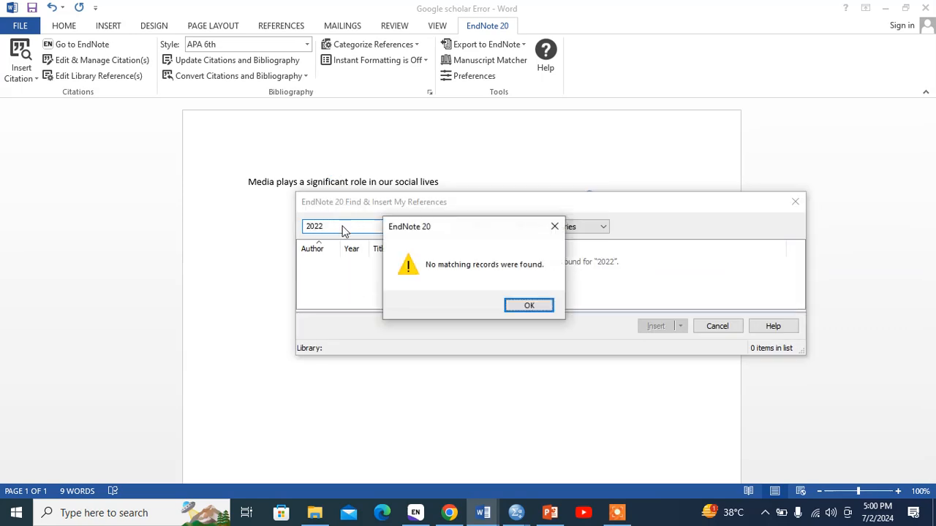
{"action": "left_click", "coordinate": [555, 227]}
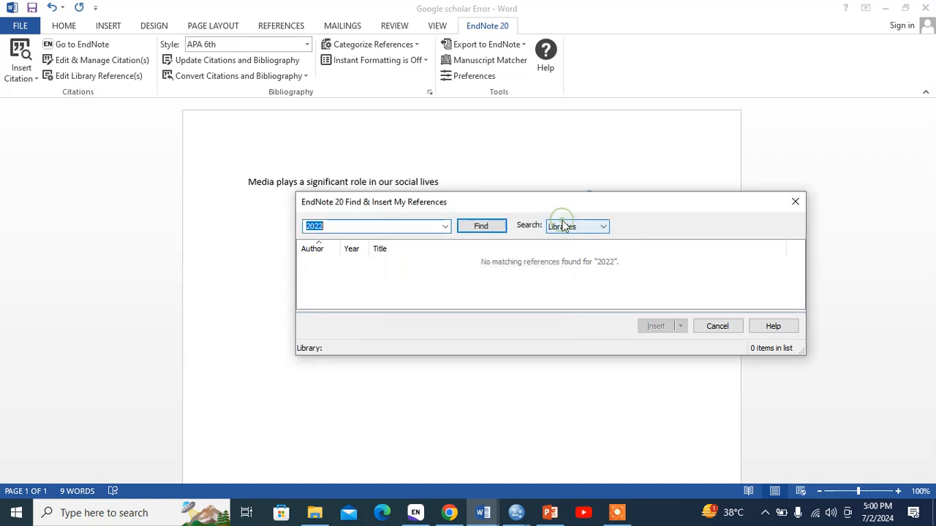
Step: Check the reference's publication year in the EndNote library and return to the citation search in the Word document
{"action": "left_click", "coordinate": [450, 513]}
{"action": "left_click", "coordinate": [416, 513]}
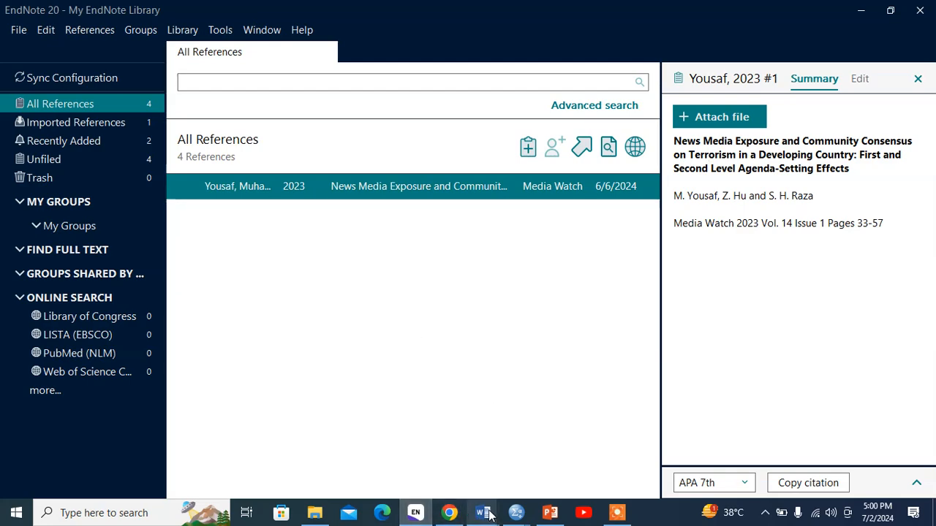
{"action": "mouse_move", "coordinate": [483, 513]}
{"action": "left_click", "coordinate": [860, 451]}
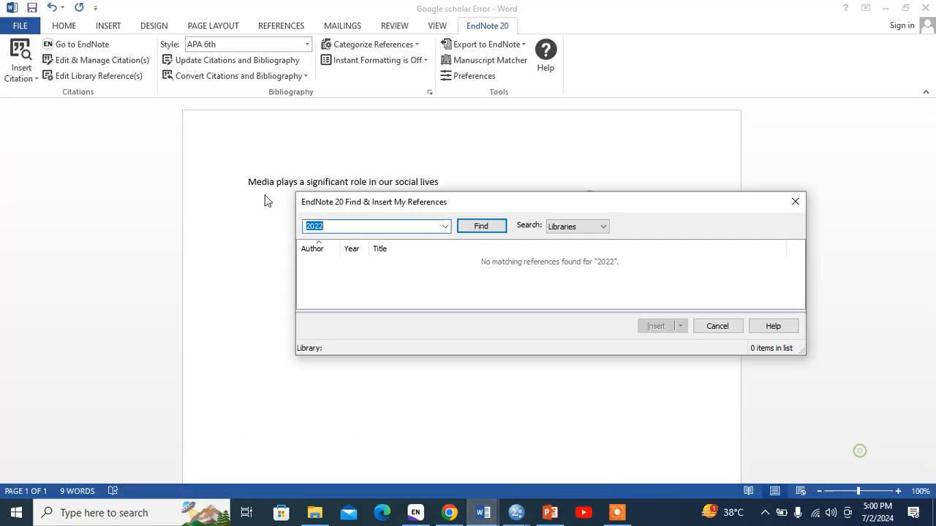
Step: Change the citation search term to 2023 and find the matching references in the EndNote library
{"action": "left_click", "coordinate": [338, 226]}
{"action": "key", "text": "BackSpace"}
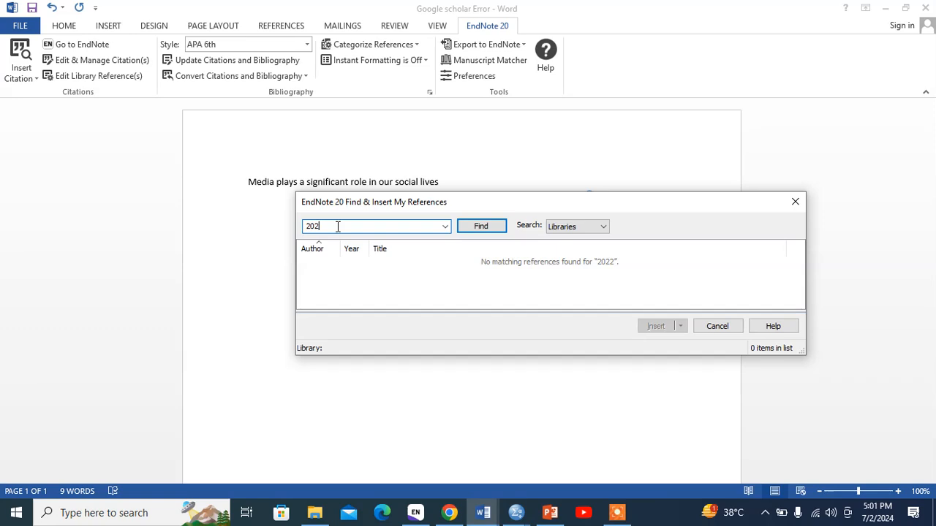
{"action": "type", "text": "3"}
{"action": "left_click", "coordinate": [481, 226]}
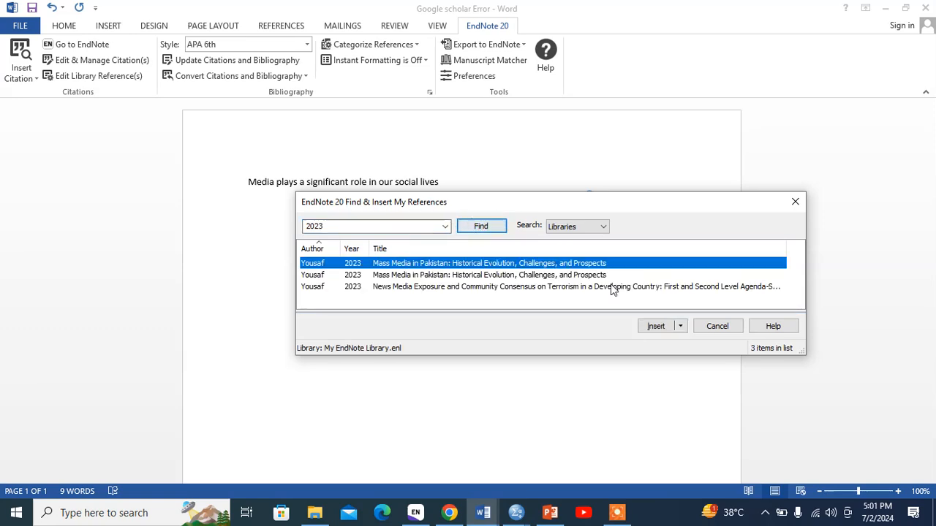
Step: Insert the 2023 "News Media Exposure and Community Consensus on Terrorism" reference as a citation after the sentence
{"action": "left_click", "coordinate": [473, 286]}
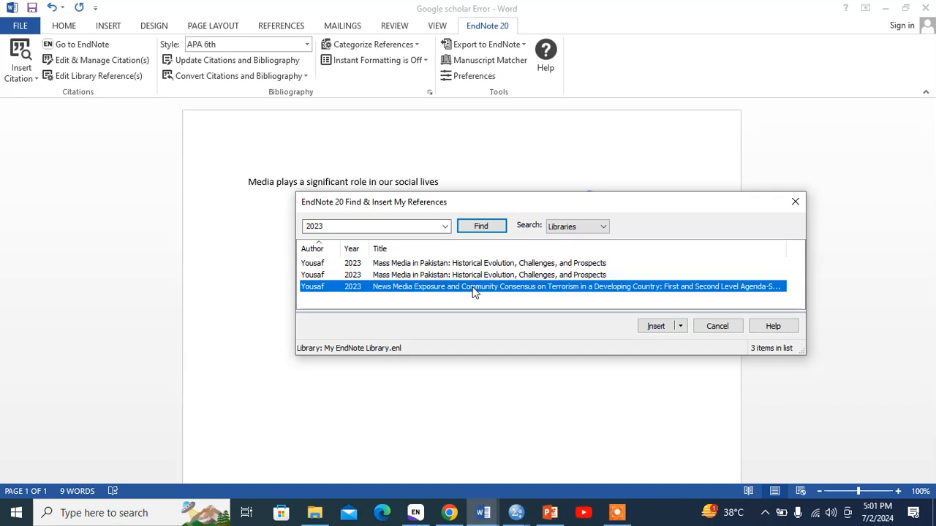
{"action": "left_click", "coordinate": [680, 326]}
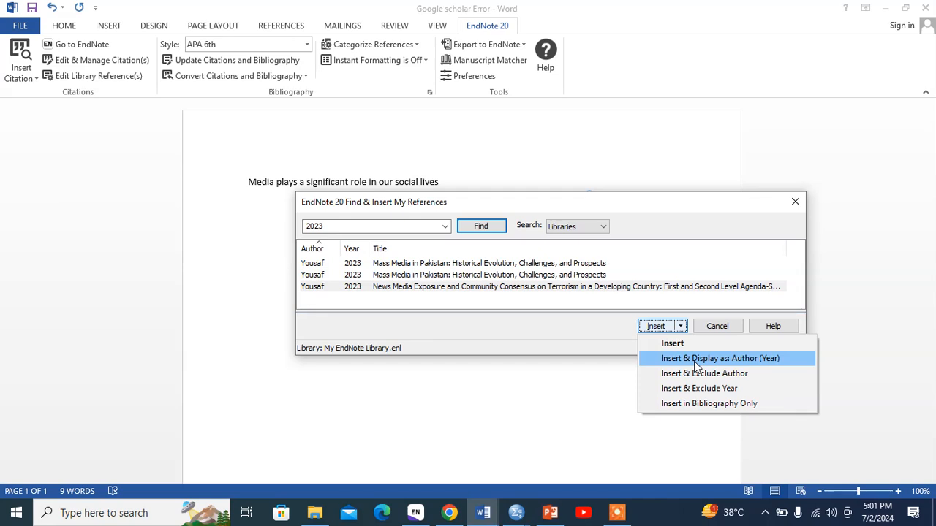
{"action": "left_click", "coordinate": [680, 344]}
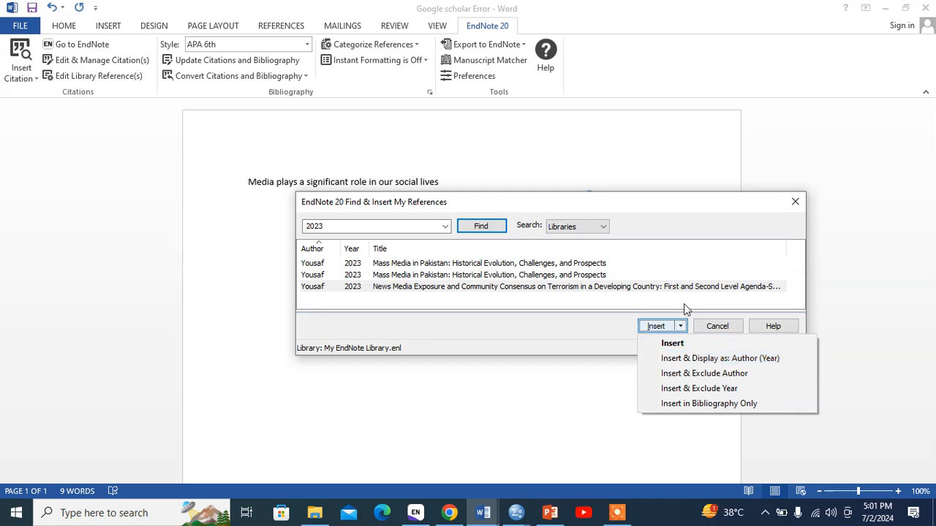
{"action": "left_click", "coordinate": [626, 289]}
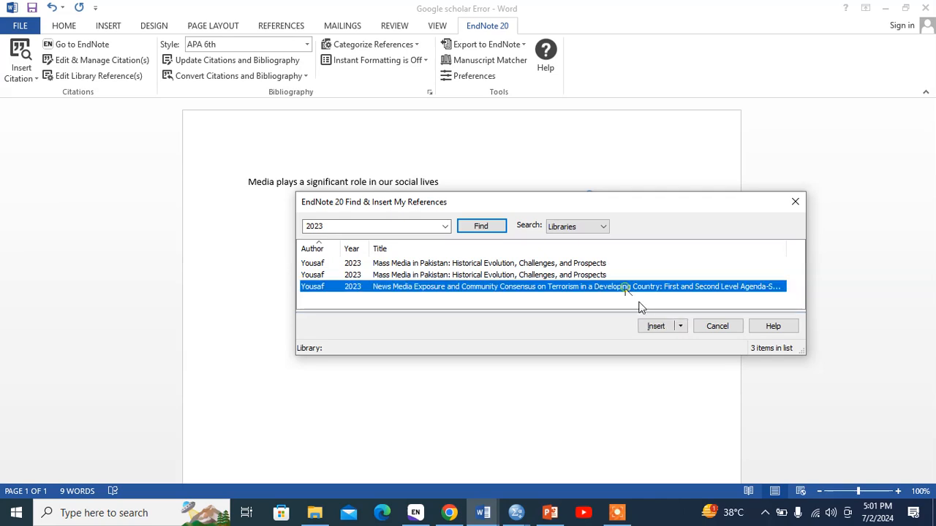
{"action": "left_click", "coordinate": [658, 328]}
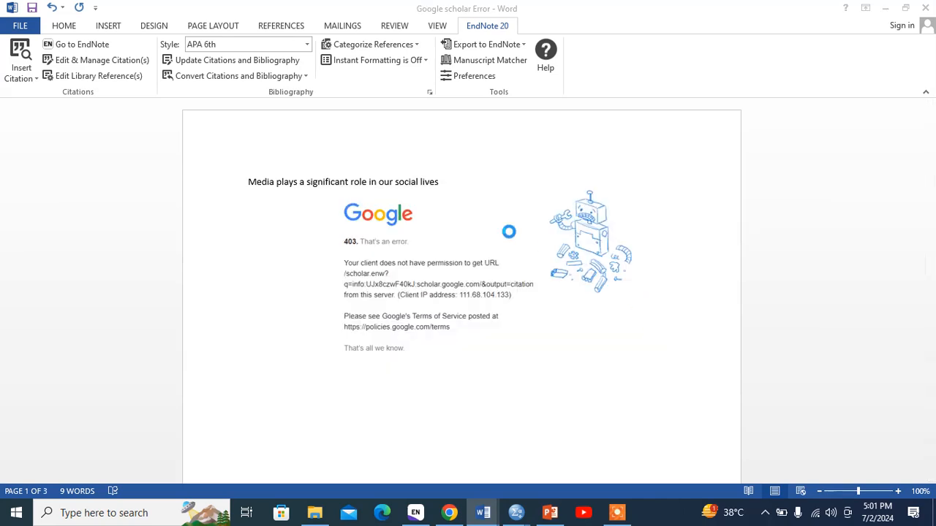
Step: Add a space before the inserted citation and enlarge the whole sentence with its citation to font size 16
{"action": "left_click", "coordinate": [438, 183]}
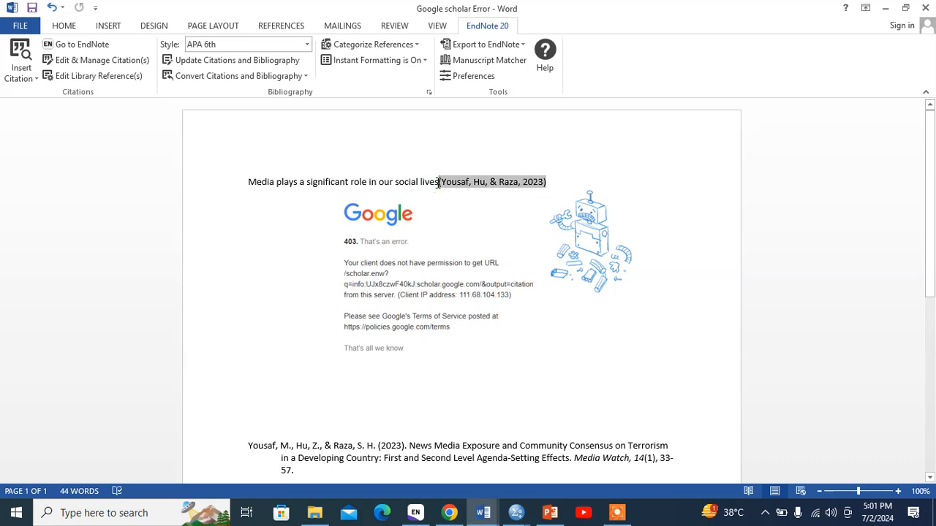
{"action": "left_click_drag", "start_coordinate": [247, 183], "coordinate": [616, 188]}
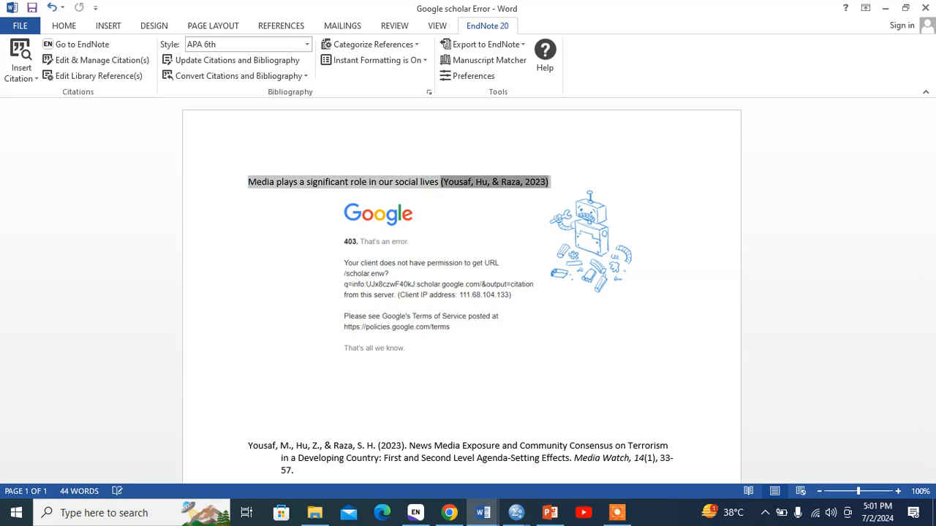
{"action": "key", "text": "ctrl+shift+period"}
{"action": "key", "text": "ctrl+shift+period"}
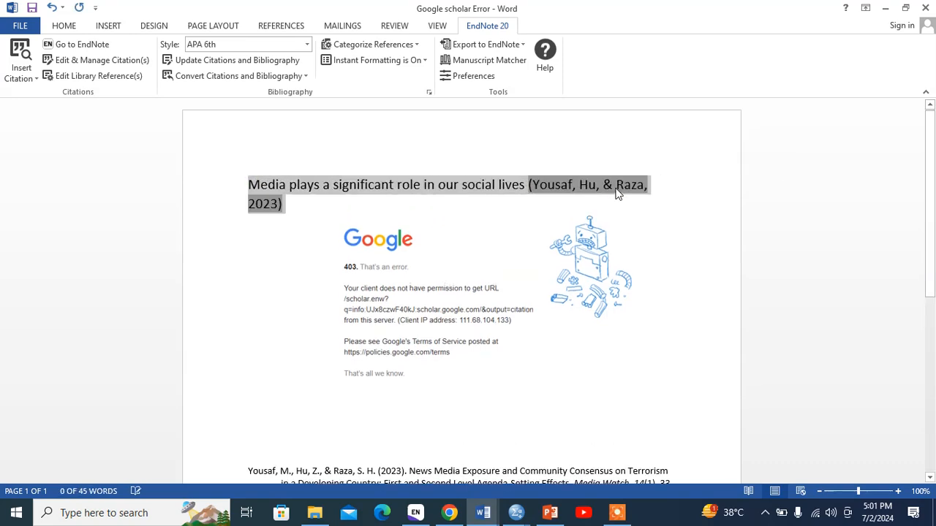
{"action": "left_click", "coordinate": [63, 27]}
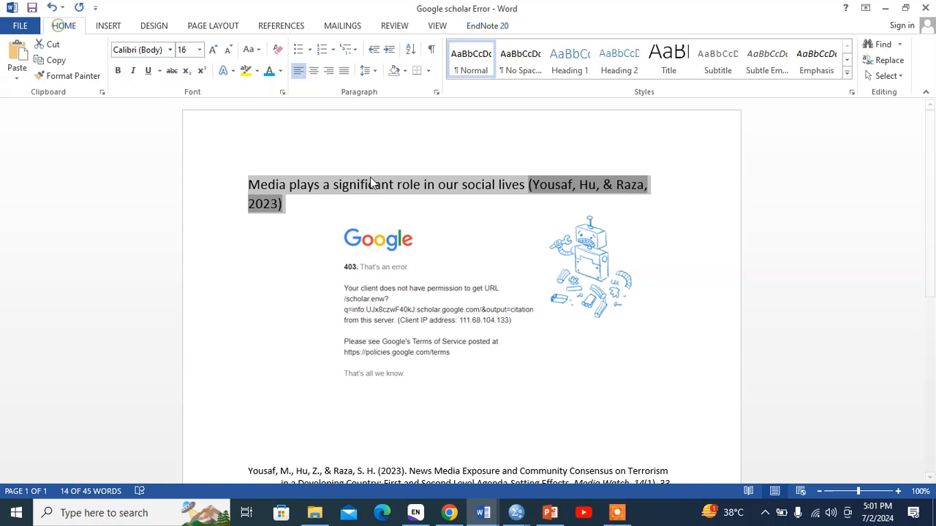
Step: Format the bibliography entry below the error image in Times New Roman, size 12, with double line spacing
{"action": "left_click", "coordinate": [334, 221]}
{"action": "scroll", "coordinate": [497, 271], "scroll_direction": "down", "scroll_amount": 3}
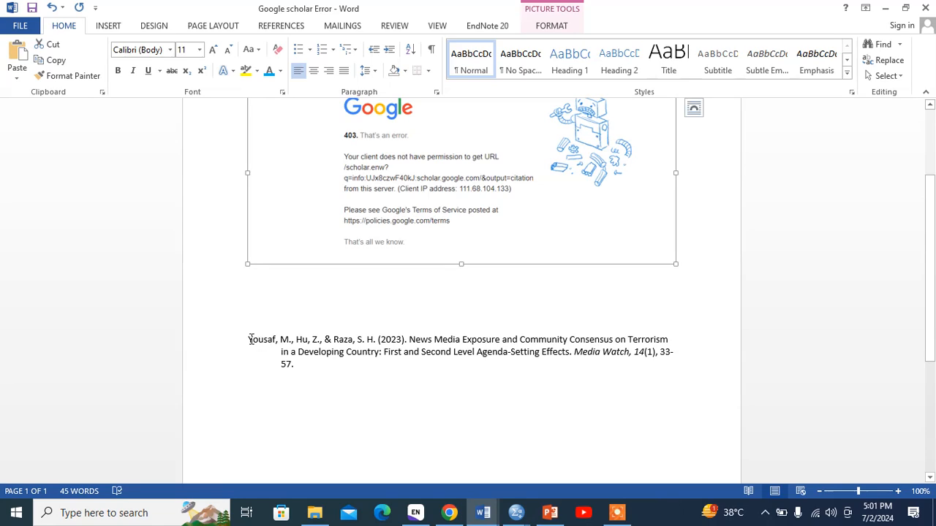
{"action": "left_click_drag", "start_coordinate": [251, 339], "coordinate": [322, 388]}
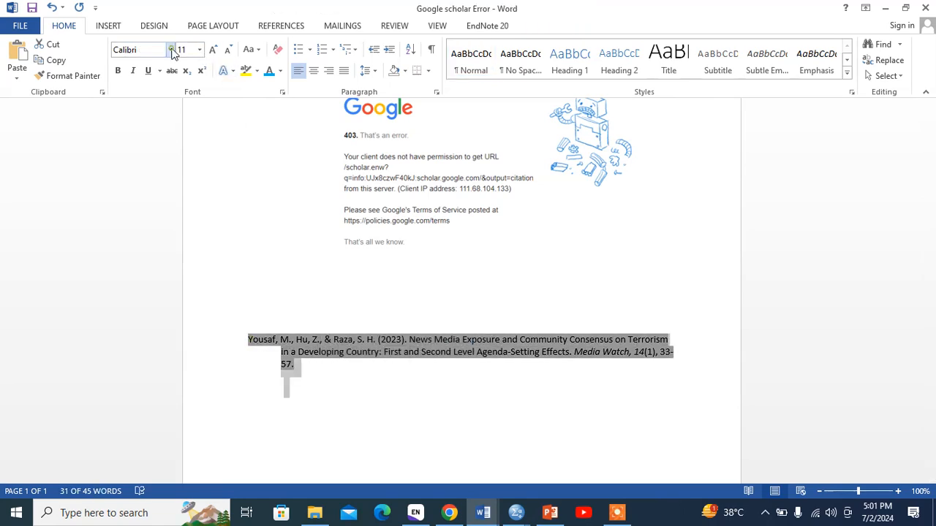
{"action": "left_click", "coordinate": [170, 50]}
{"action": "type", "text": "Times New Roman"}
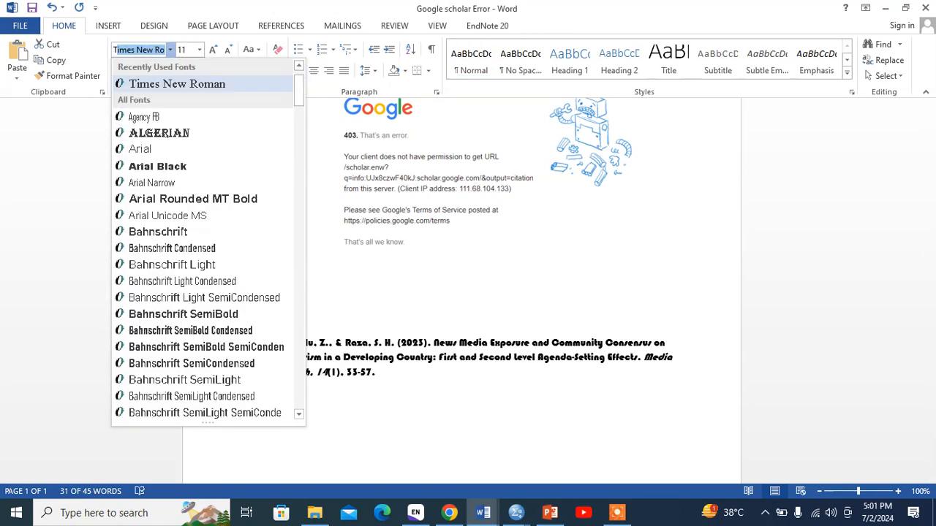
{"action": "key", "text": "Return"}
{"action": "left_click", "coordinate": [192, 50]}
{"action": "type", "text": "12"}
{"action": "key", "text": "Return"}
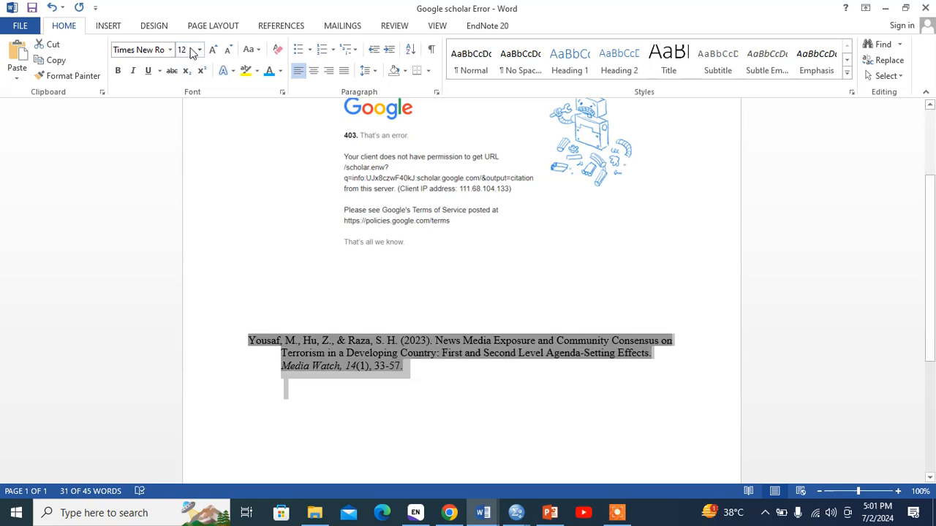
{"action": "key", "text": "ctrl+2"}
Step: Review the in-text citation, the bibliography entry's journal, volume and page details, and the 403 error image
{"action": "scroll", "coordinate": [596, 404], "scroll_direction": "up", "scroll_amount": 2}
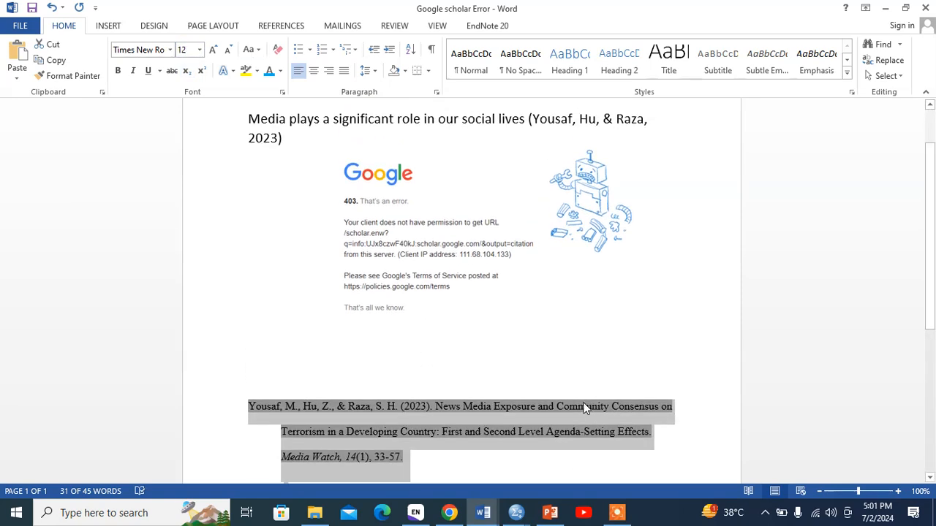
{"action": "scroll", "coordinate": [584, 408], "scroll_direction": "up", "scroll_amount": 1}
{"action": "scroll", "coordinate": [585, 408], "scroll_direction": "down", "scroll_amount": 3}
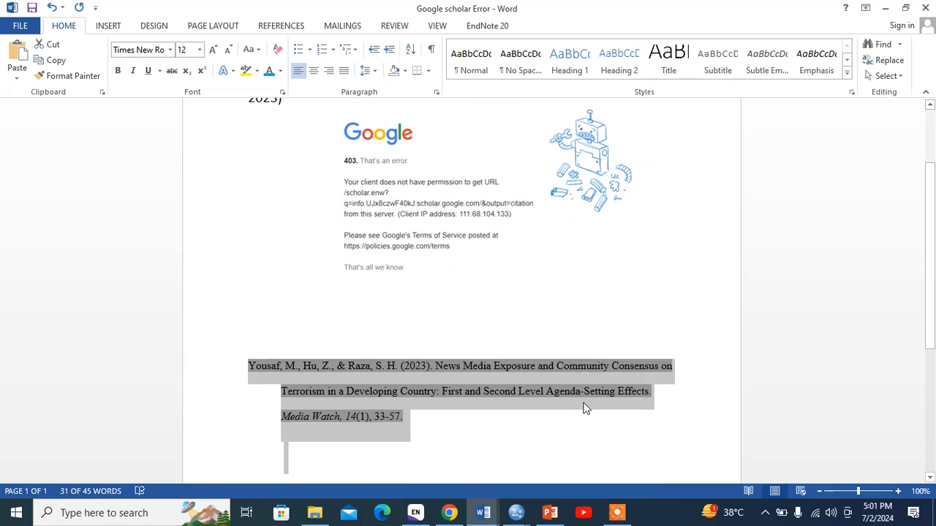
{"action": "left_click", "coordinate": [449, 376]}
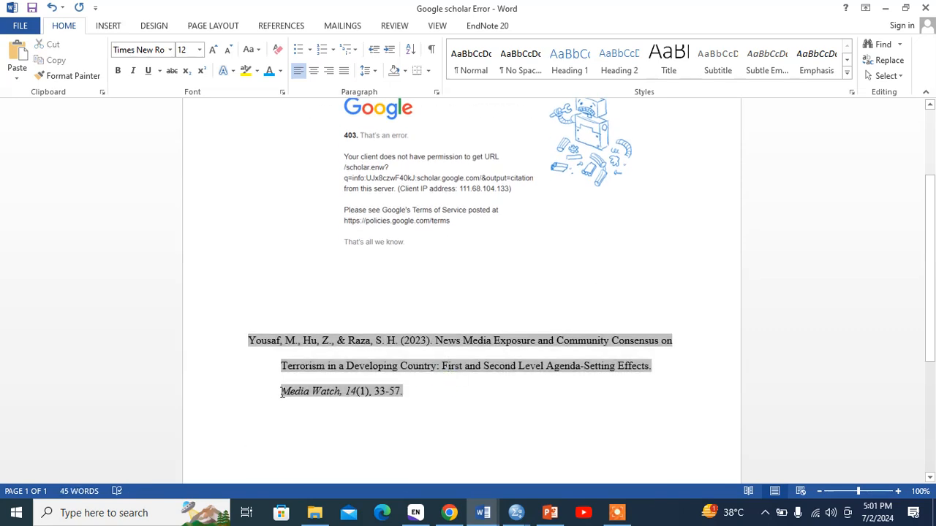
{"action": "left_click_drag", "start_coordinate": [282, 393], "coordinate": [404, 391]}
{"action": "left_click", "coordinate": [359, 391]}
{"action": "scroll", "coordinate": [439, 398], "scroll_direction": "up", "scroll_amount": 3}
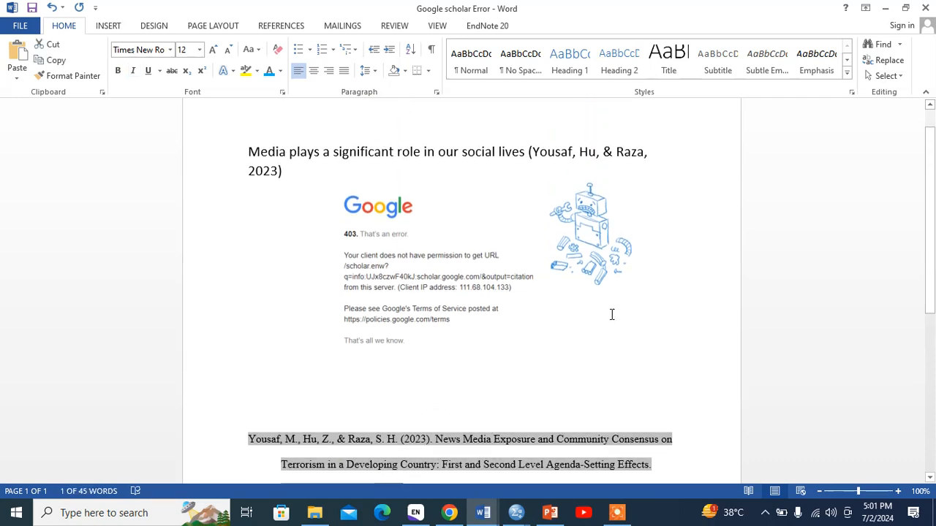
{"action": "scroll", "coordinate": [585, 321], "scroll_direction": "up", "scroll_amount": 1}
{"action": "left_click", "coordinate": [345, 268]}
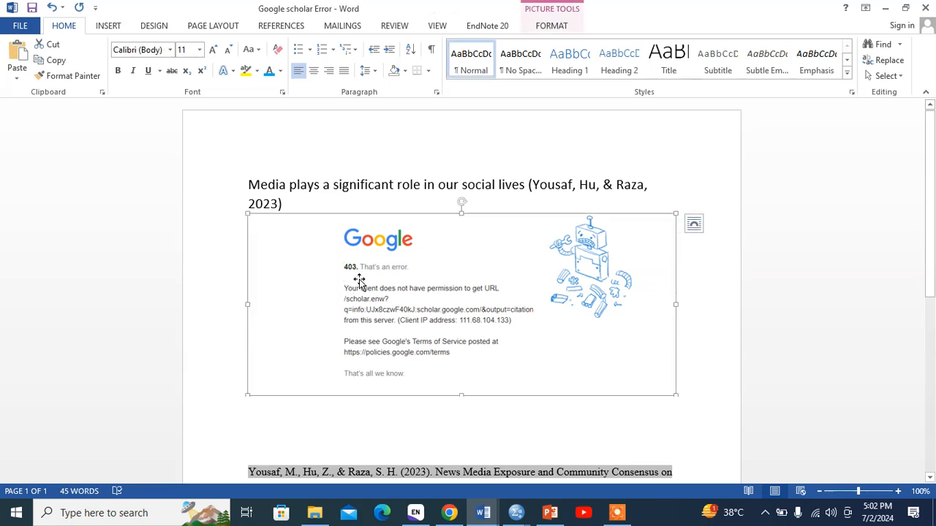
Step: Switch to Chrome, close the citation window, and go back to the article's Google Scholar search result to check its Save option
{"action": "left_click", "coordinate": [450, 513]}
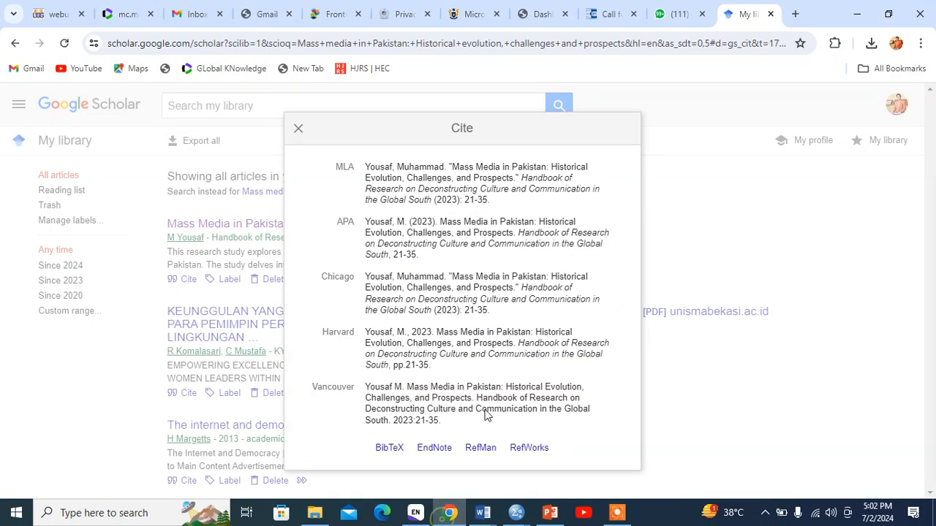
{"action": "left_click", "coordinate": [298, 128]}
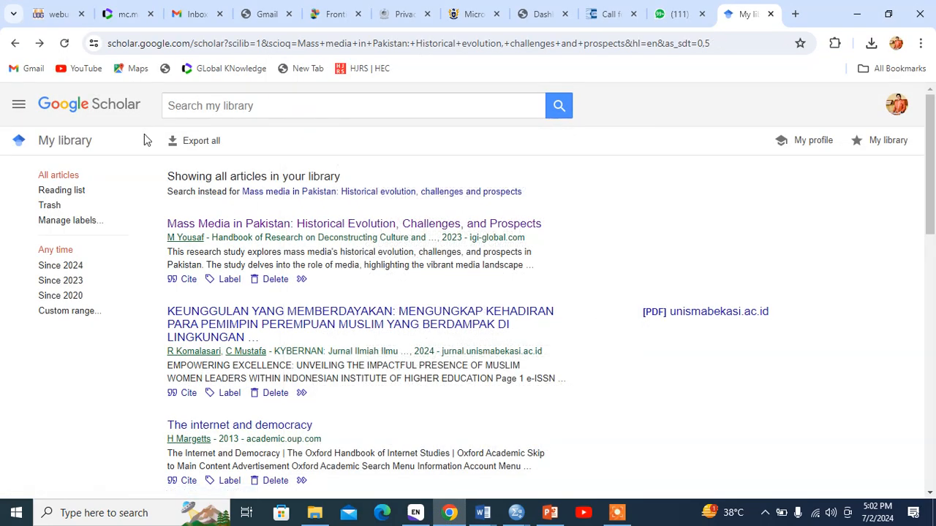
{"action": "left_click", "coordinate": [12, 43]}
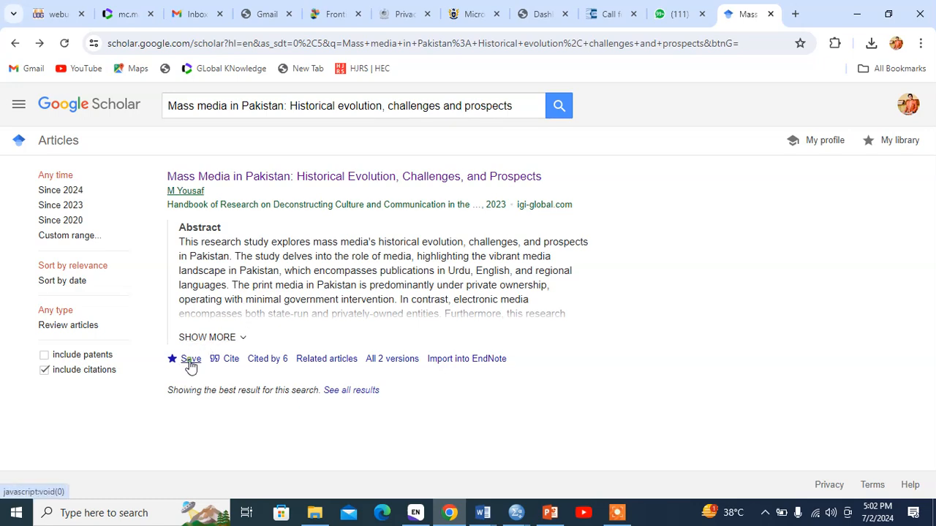
{"action": "left_click", "coordinate": [190, 363]}
{"action": "left_click", "coordinate": [358, 320]}
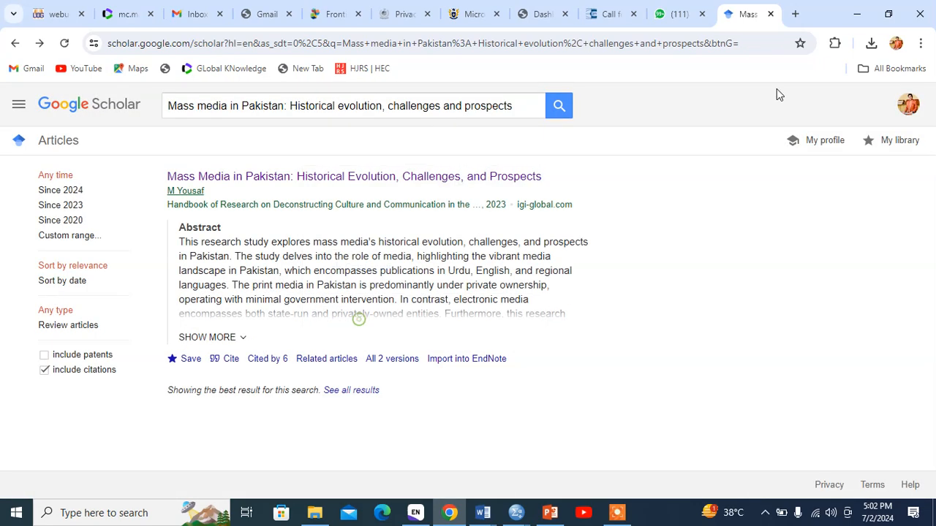
Step: Open My library, review the citation formats and export options for "Mass Media in Pakistan", and close the citation window
{"action": "left_click", "coordinate": [890, 141]}
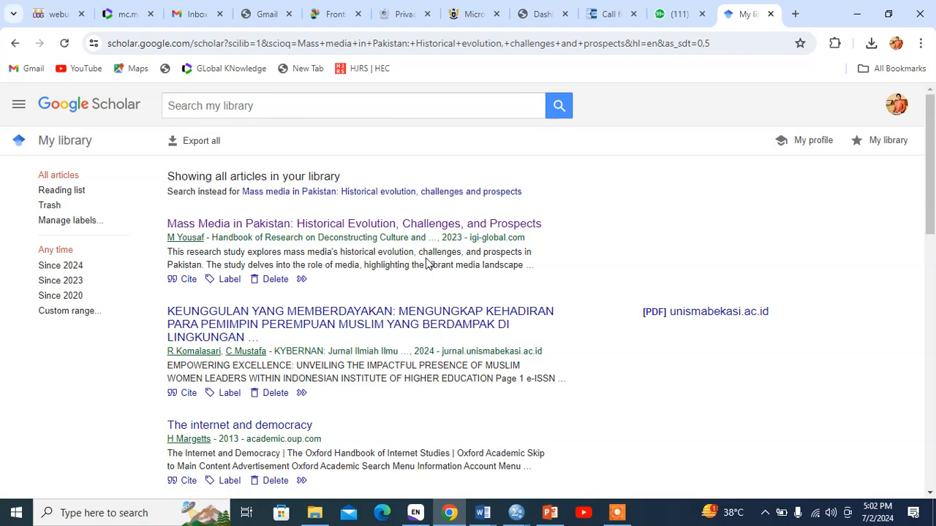
{"action": "left_click", "coordinate": [189, 279]}
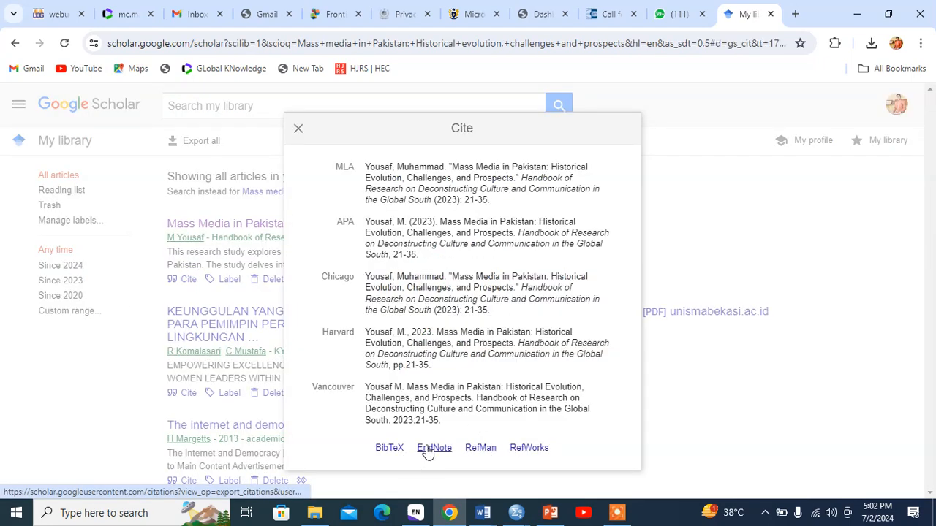
{"action": "left_click", "coordinate": [424, 230]}
{"action": "right_click", "coordinate": [426, 234]}
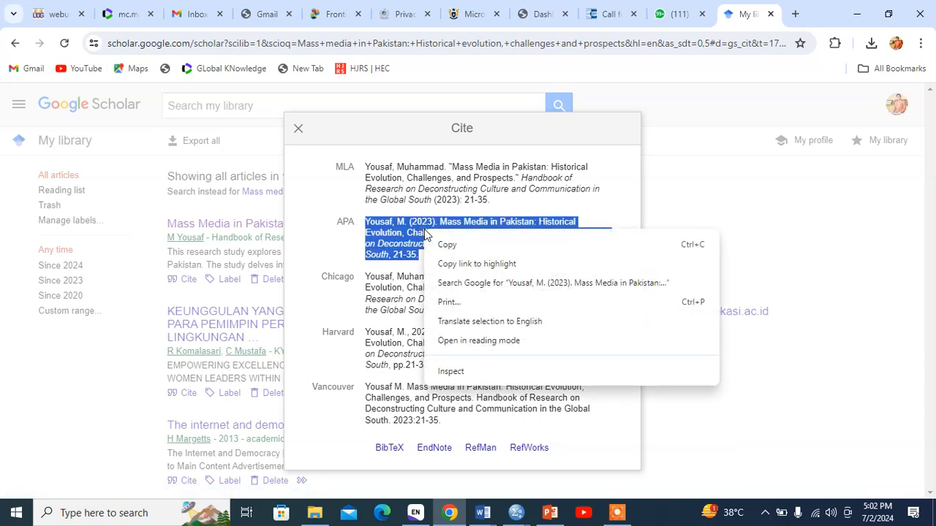
{"action": "left_click", "coordinate": [298, 133]}
{"action": "left_click", "coordinate": [298, 133]}
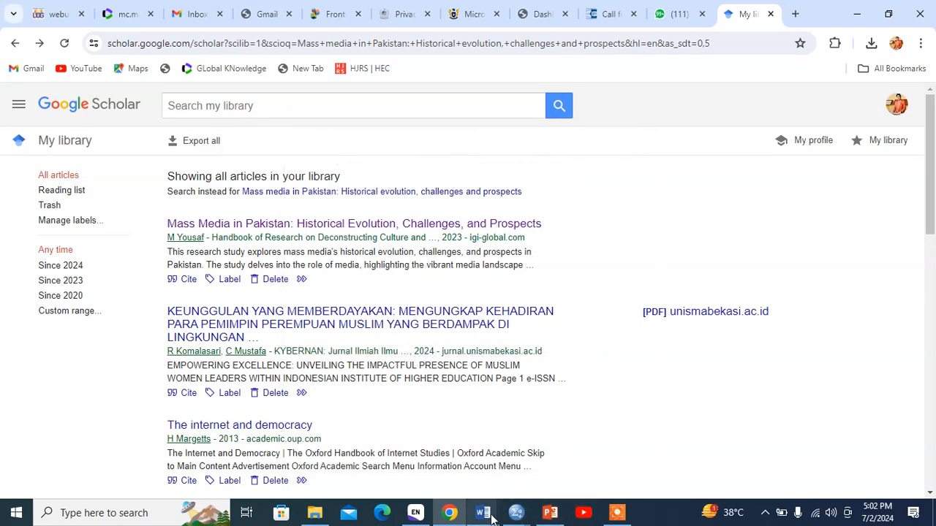
Step: Return to the Word document "Google scholar Error"
{"action": "mouse_move", "coordinate": [482, 512]}
{"action": "left_click", "coordinate": [850, 479]}
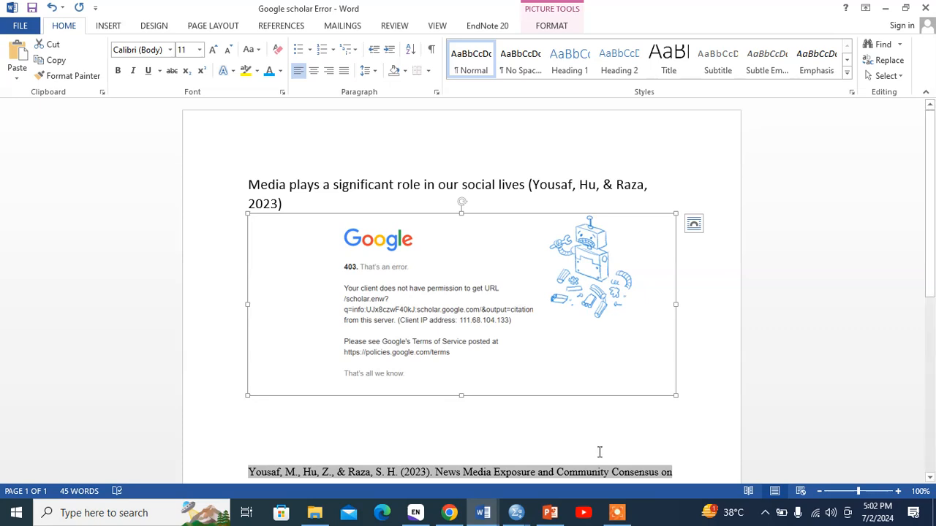
{"action": "left_click", "coordinate": [617, 513]}
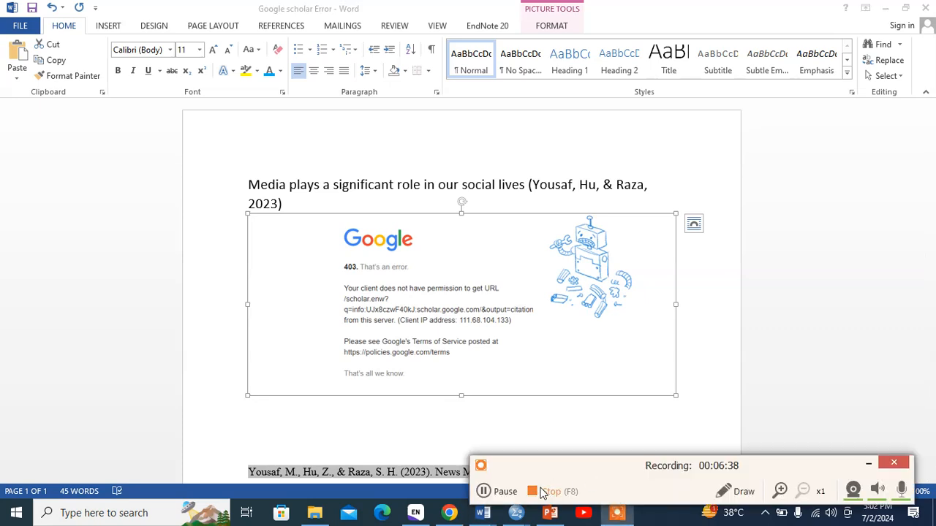